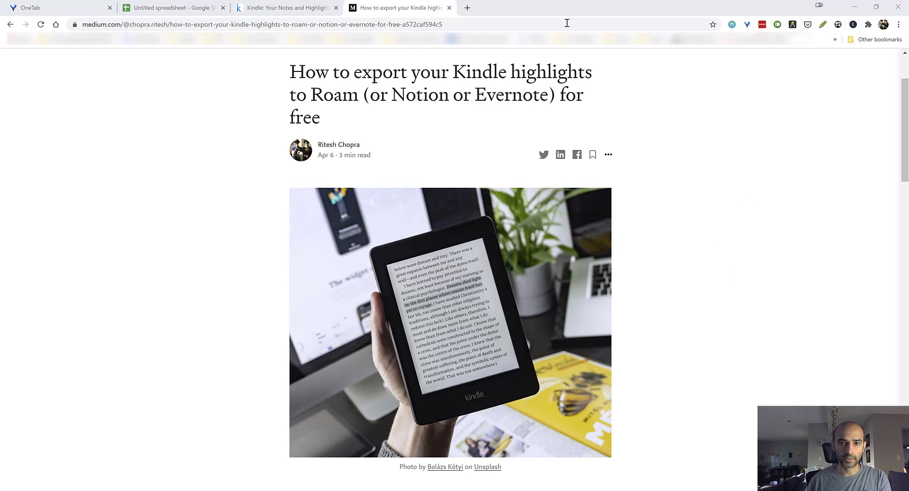
Read through the article's paid and free Kindle export options and its step-by-step approach.
scroll(661, 315, down, 8)
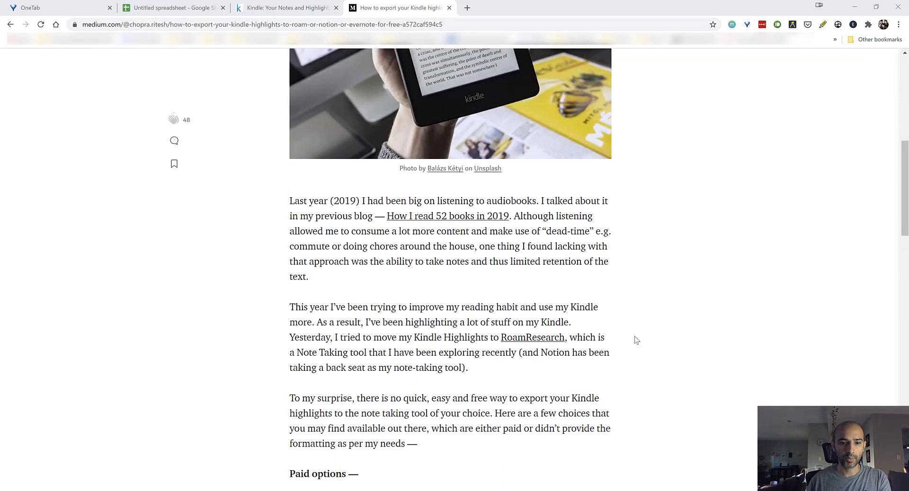
scroll(634, 338, down, 1)
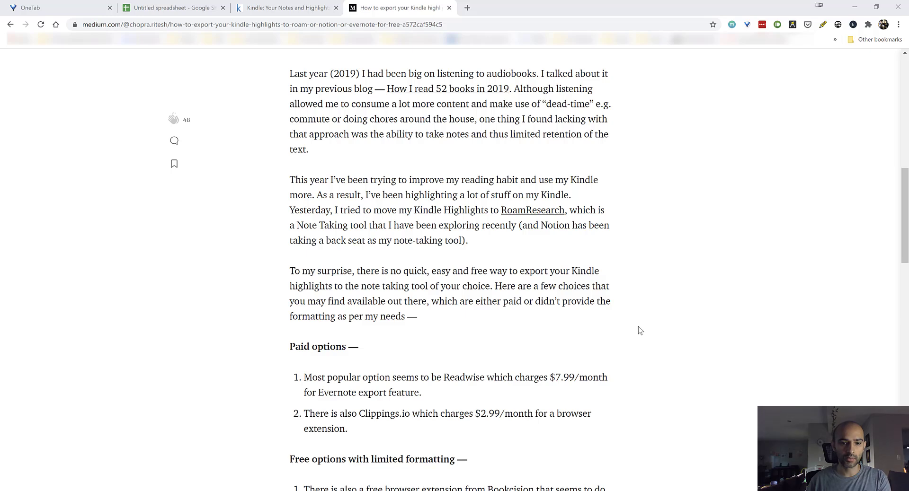
scroll(638, 327, down, 4)
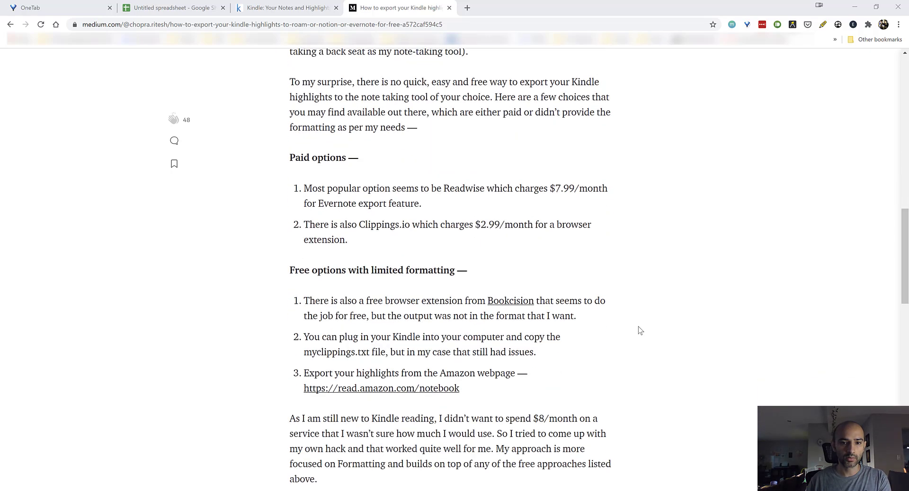
scroll(638, 330, down, 2)
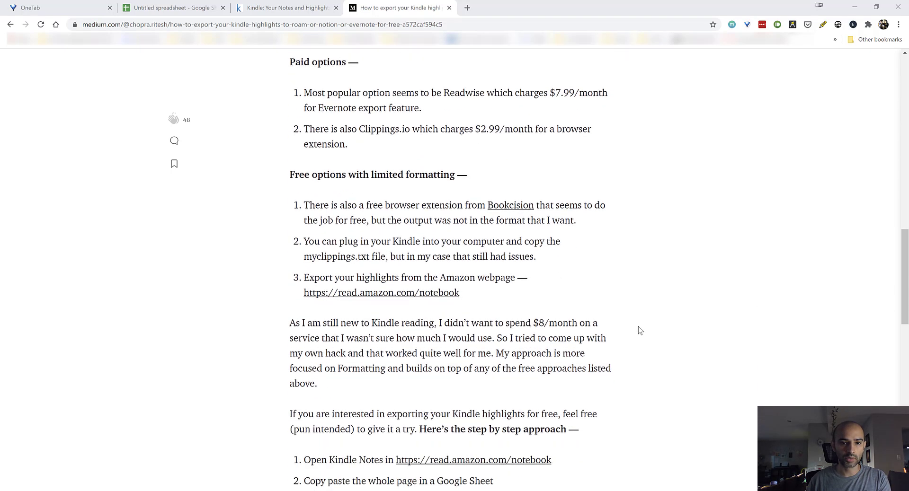
scroll(639, 330, down, 4)
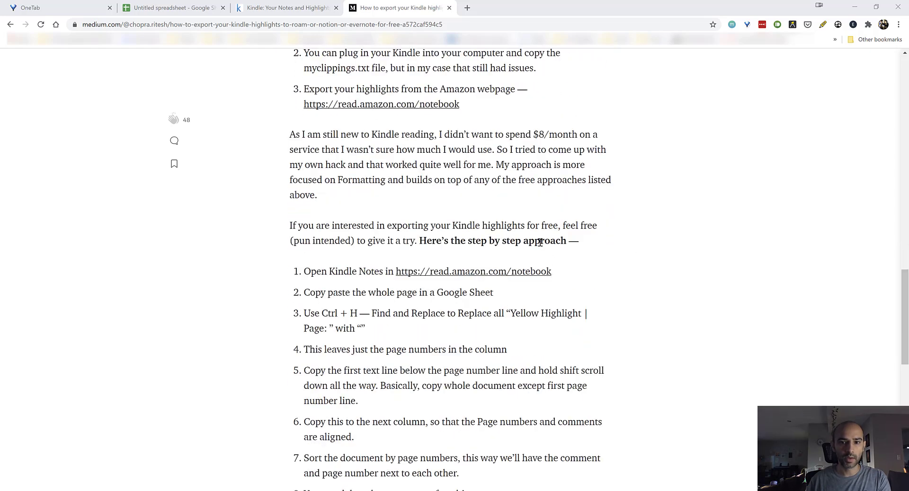
scroll(473, 315, down, 2)
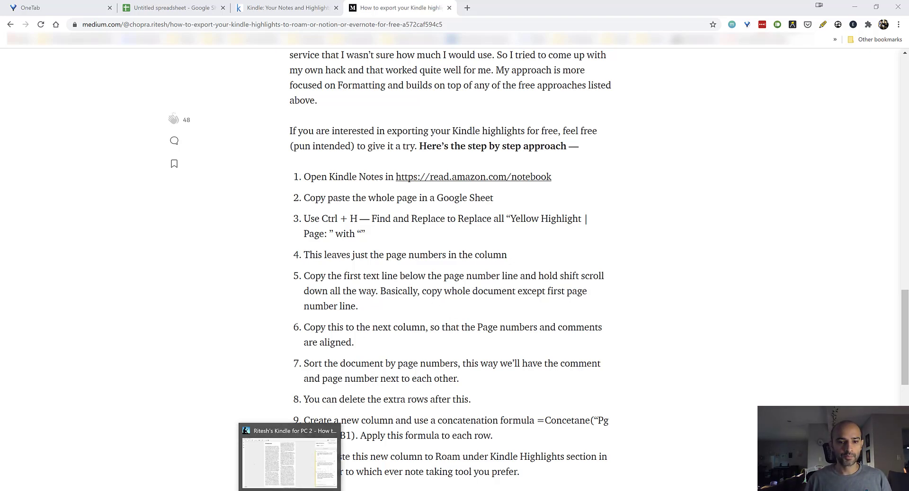
Switch to Kindle for PC and open the export preview of the book's notes and highlights, checking it against the article's steps.
click(290, 474)
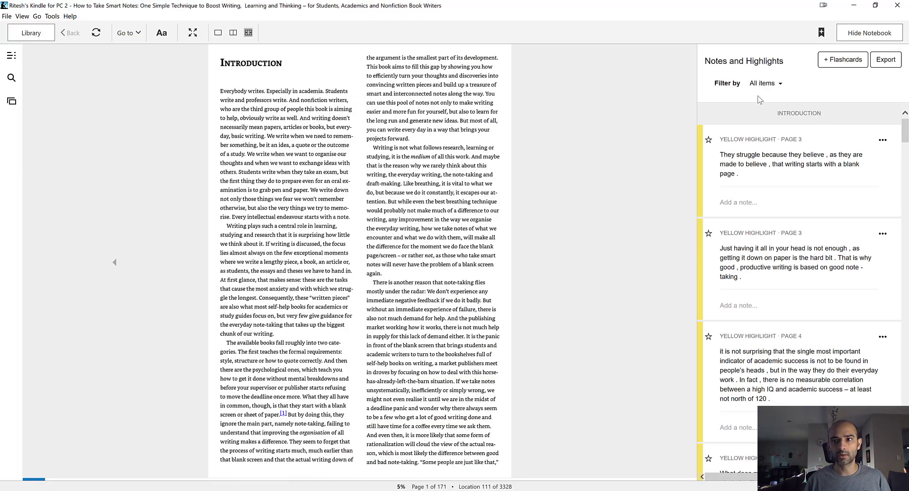
click(879, 68)
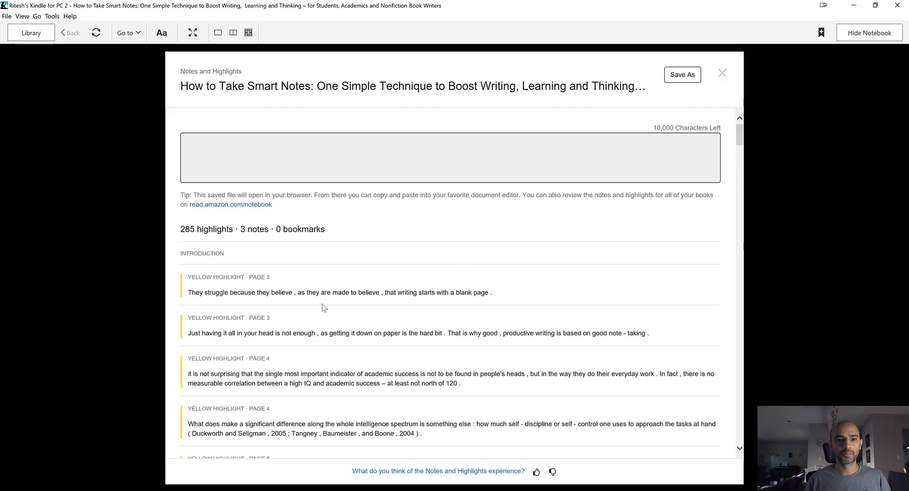
key(alt+Tab)
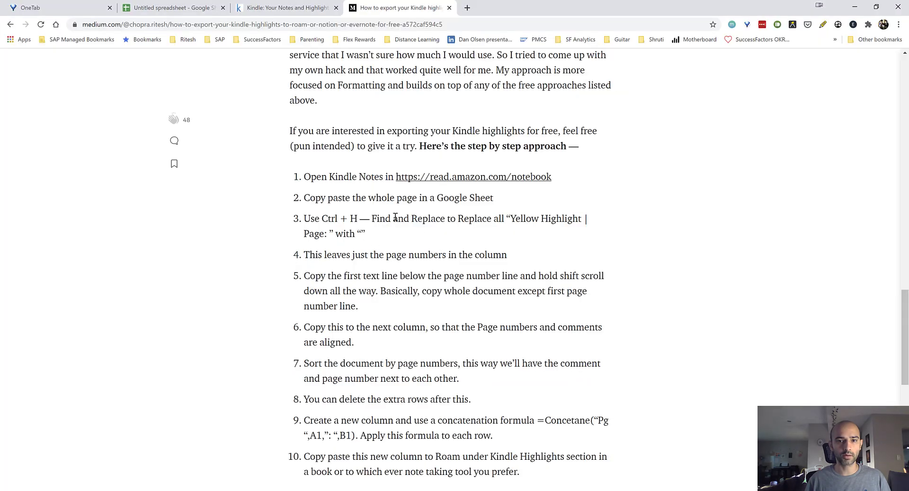
key(alt+Tab)
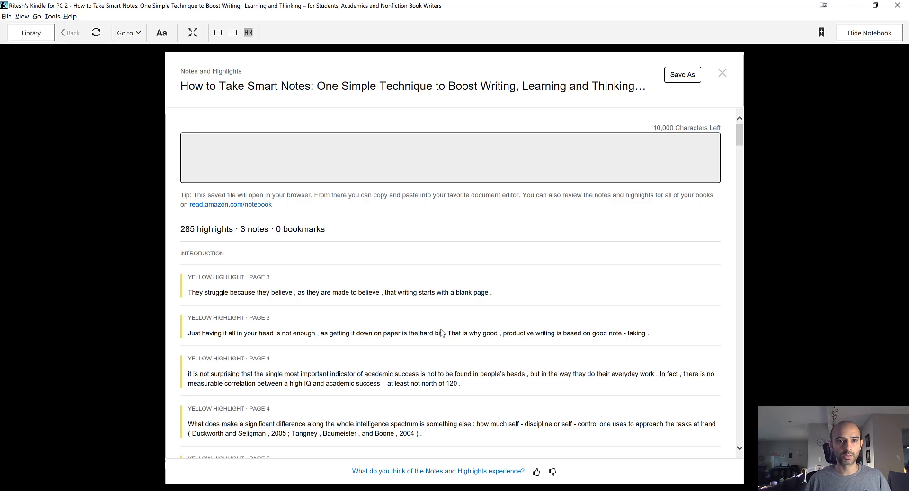
key(alt+Tab)
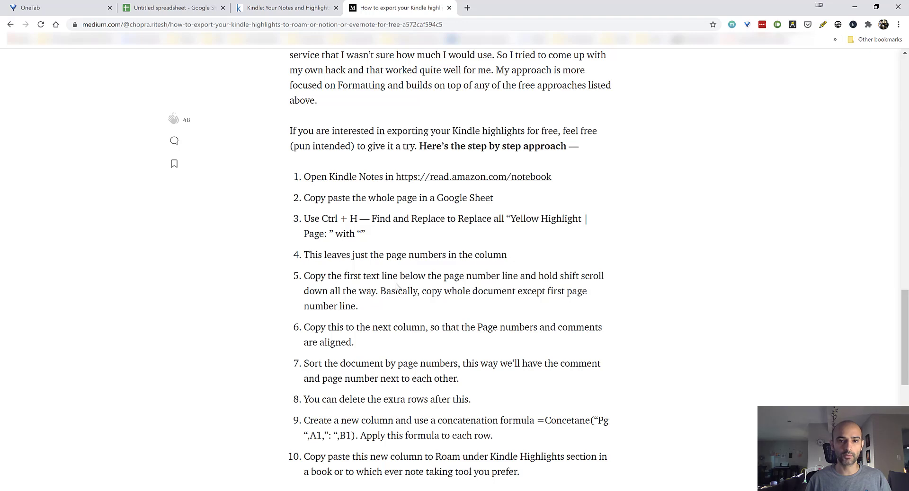
key(alt+Tab)
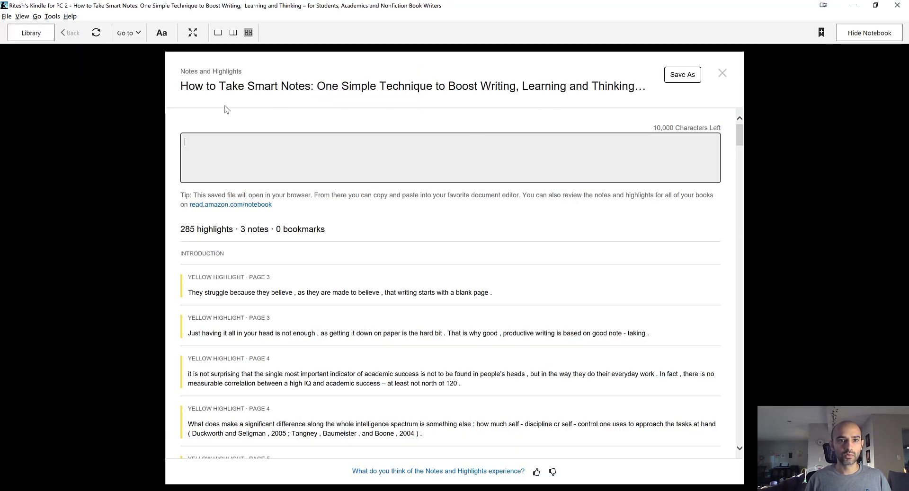
Close the notes export preview and reopen it from the book's notebook.
click(723, 76)
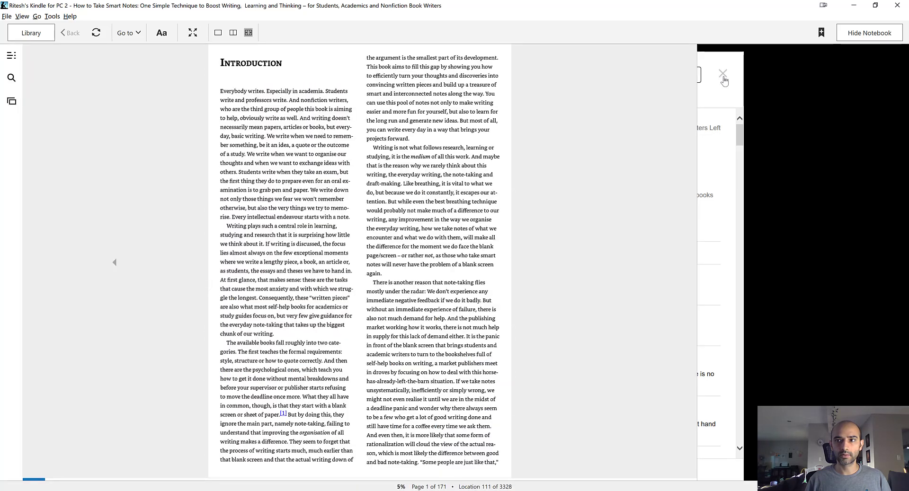
click(872, 33)
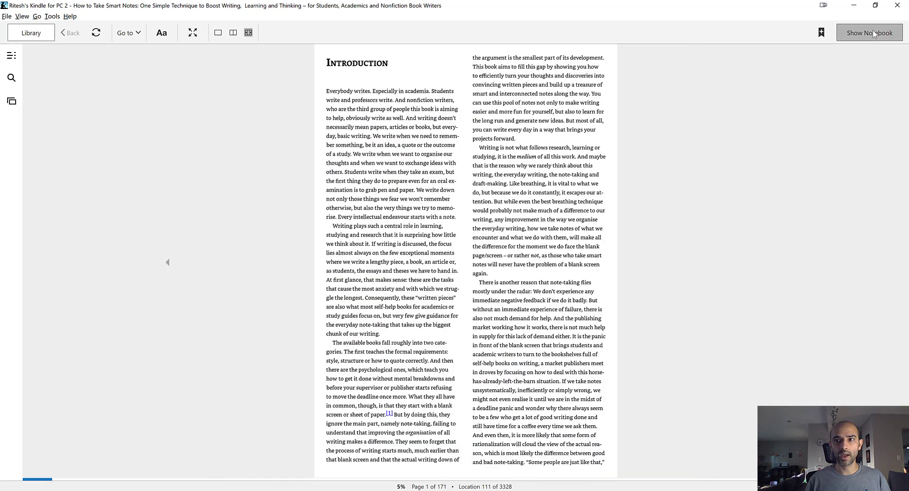
click(874, 33)
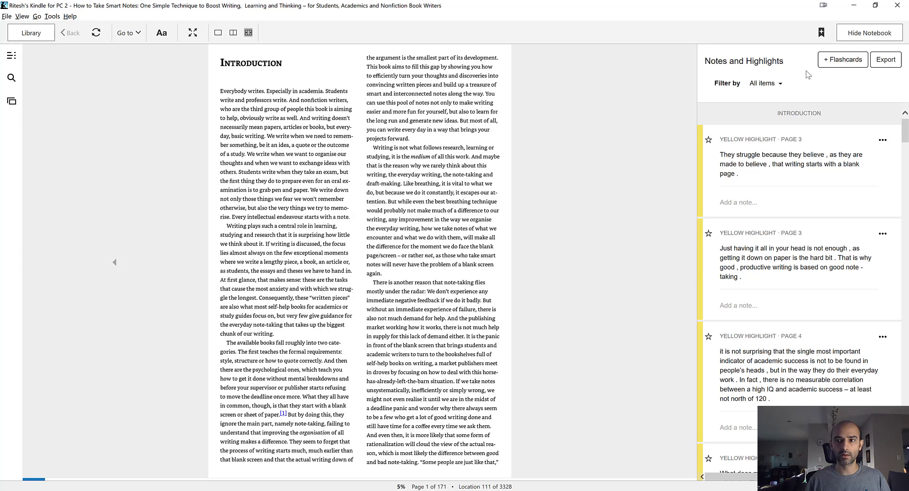
click(881, 65)
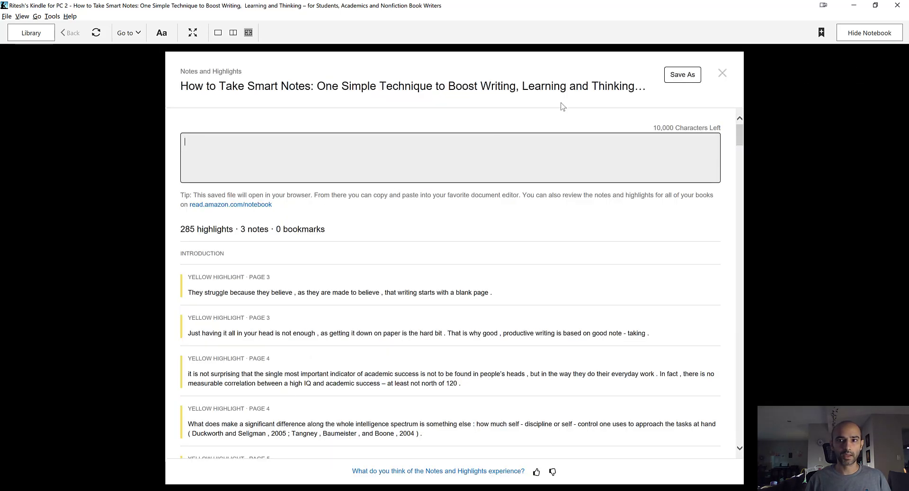
Save the notes export as an HTML file in the "Kindle Highlights - How to Take Smart Notes" folder, replacing the existing file.
click(682, 74)
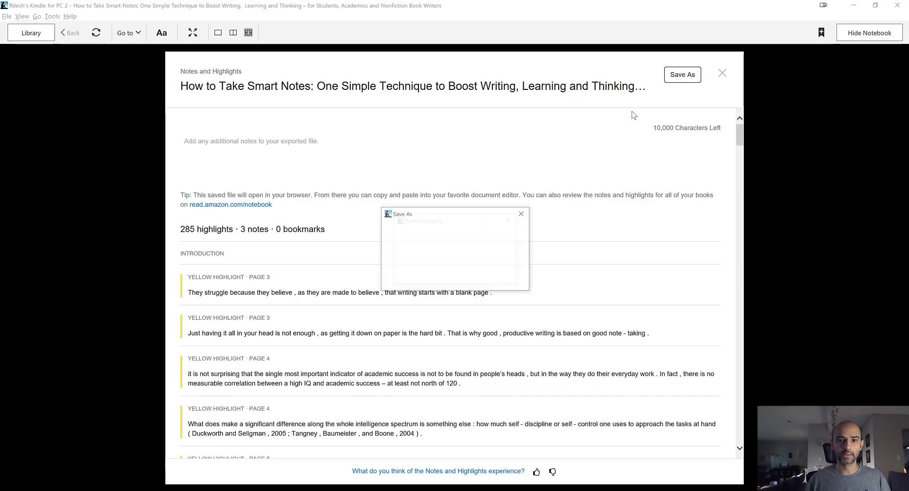
click(468, 281)
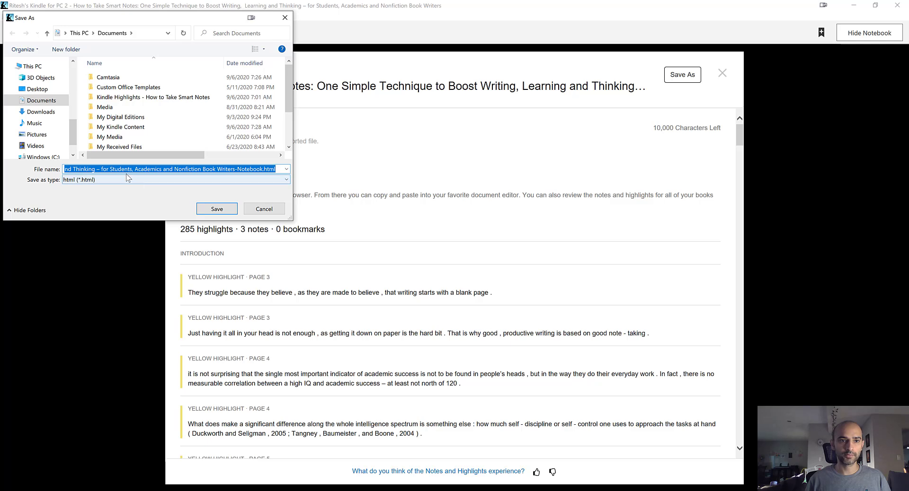
double_click(148, 97)
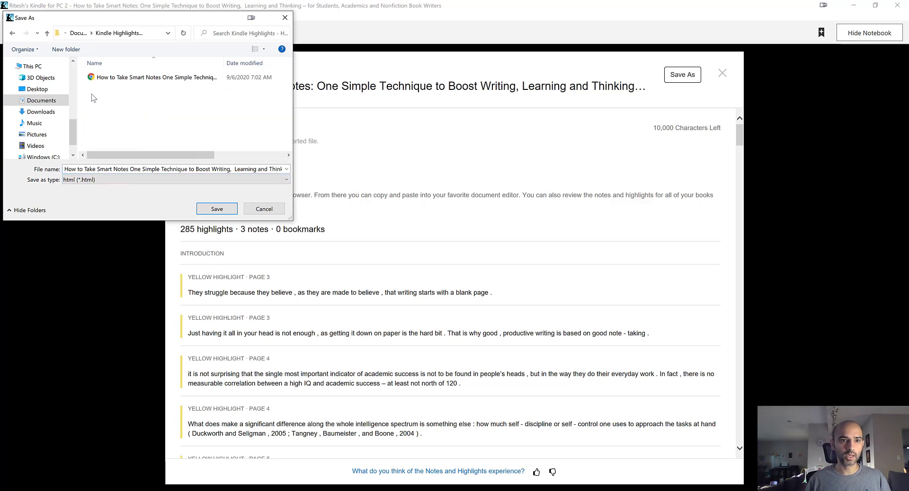
click(126, 79)
click(217, 210)
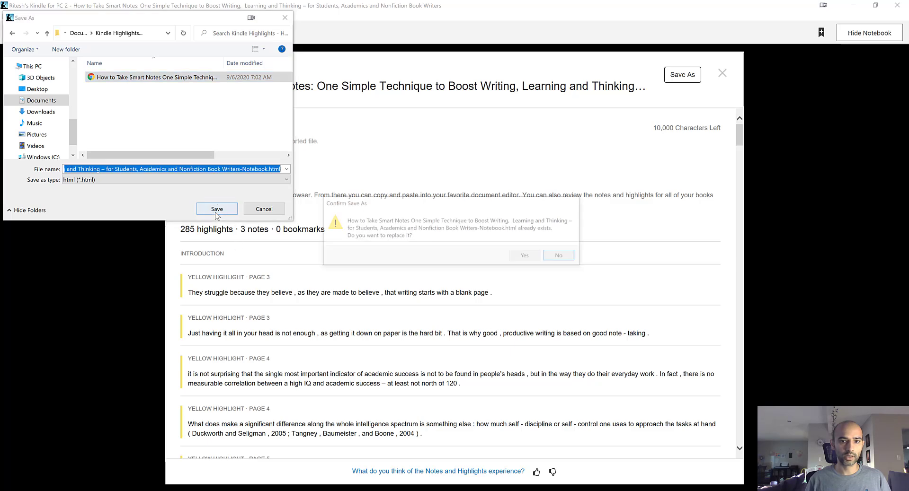
click(528, 259)
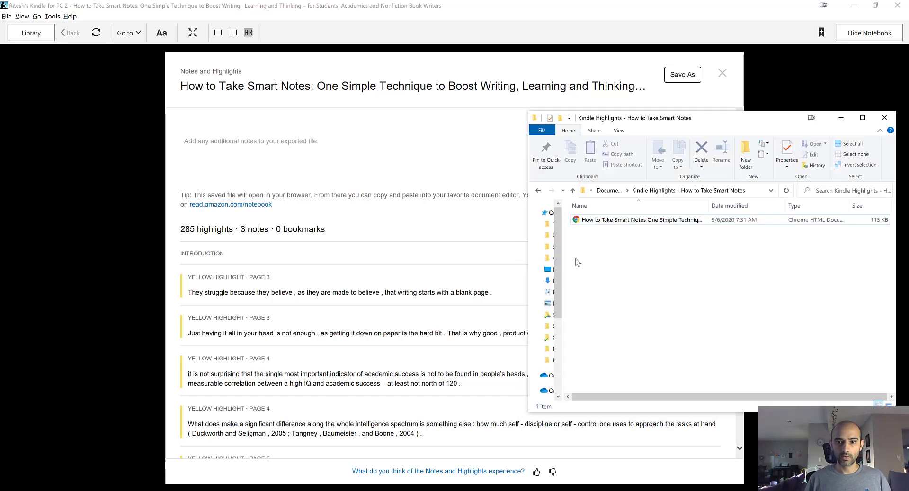
Open the exported HTML file in Chrome and examine how the highlight and note headings are formatted with page and location.
double_click(612, 222)
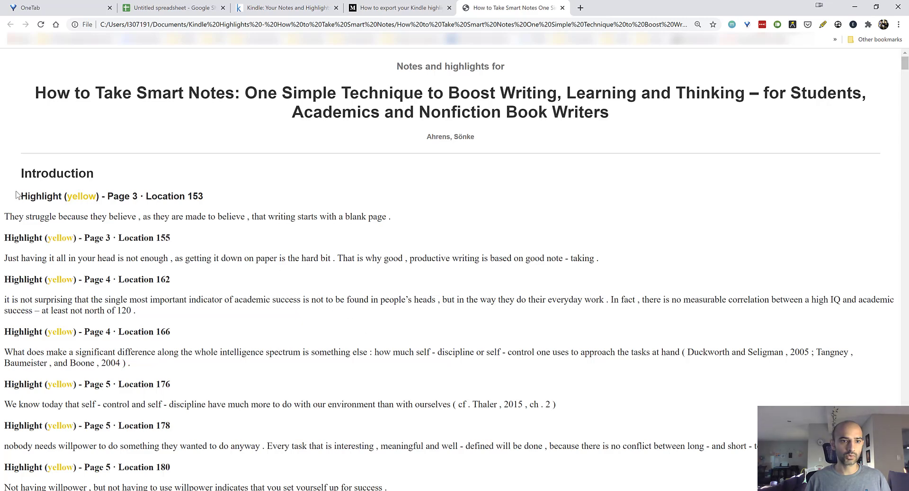
drag(17, 195, 215, 193)
click(214, 194)
scroll(202, 203, down, 4)
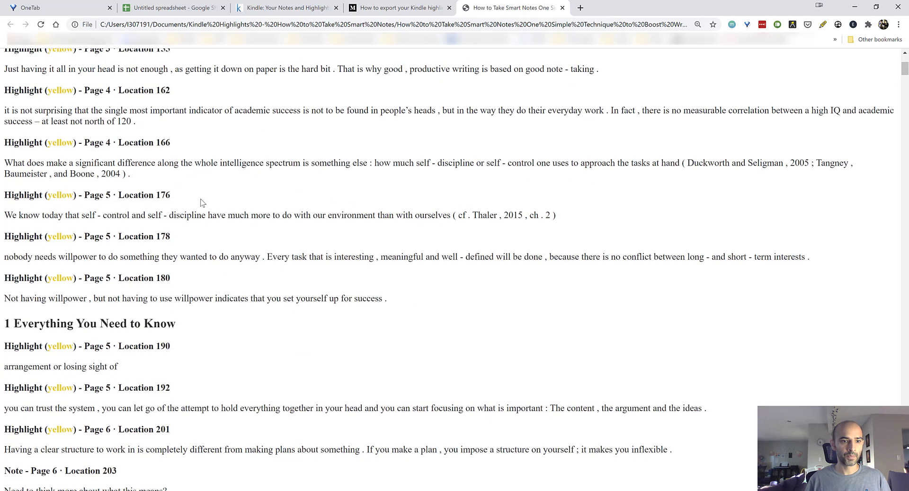
scroll(198, 203, down, 5)
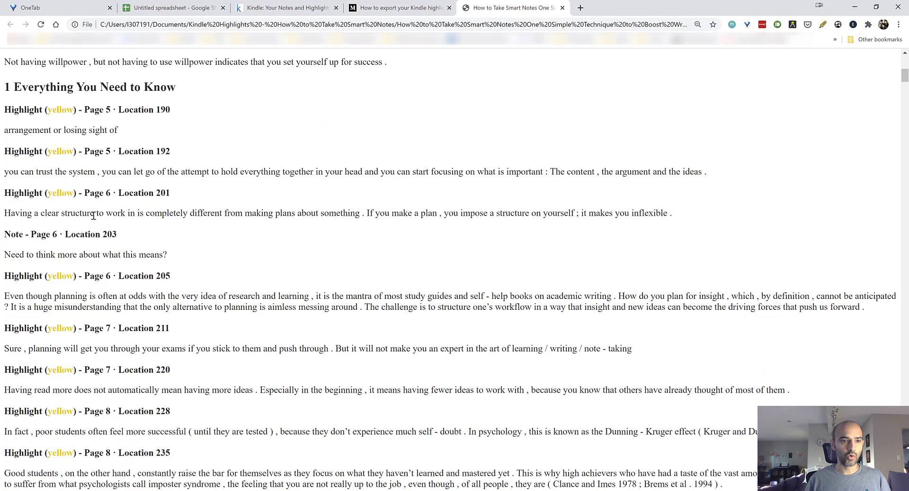
drag(7, 193, 79, 194)
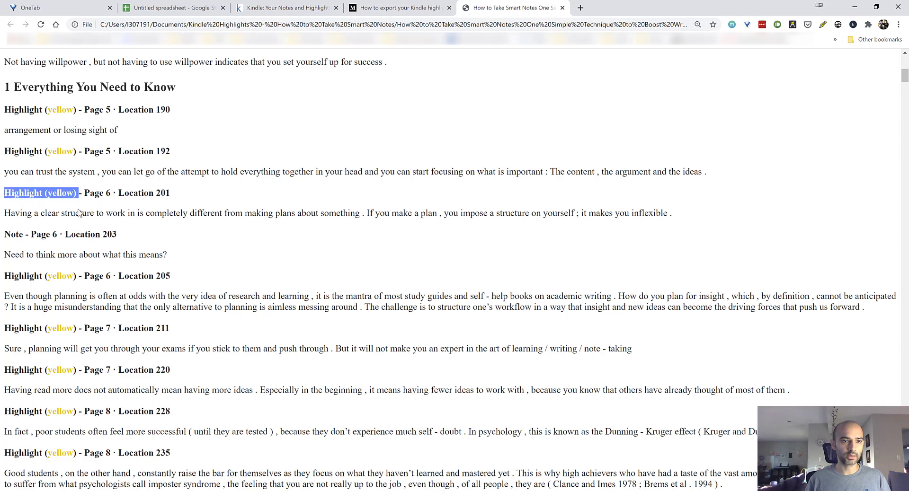
drag(10, 277, 65, 279)
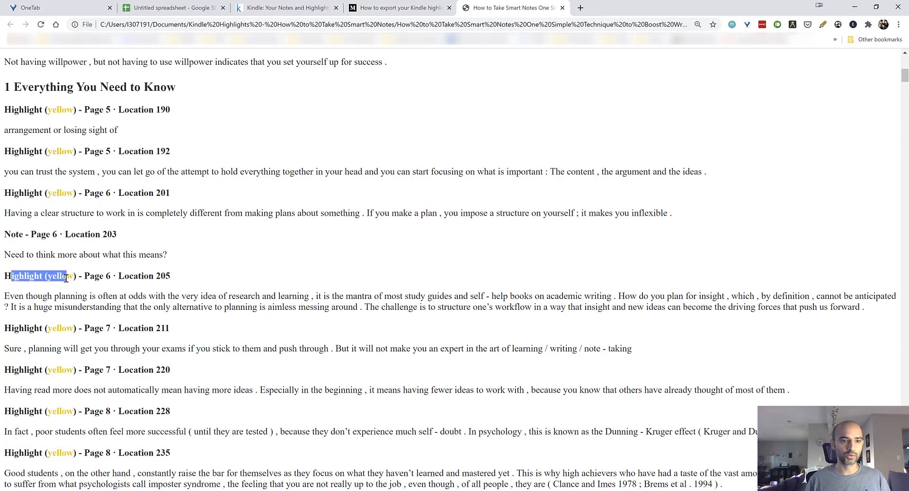
click(83, 272)
scroll(76, 204, down, 3)
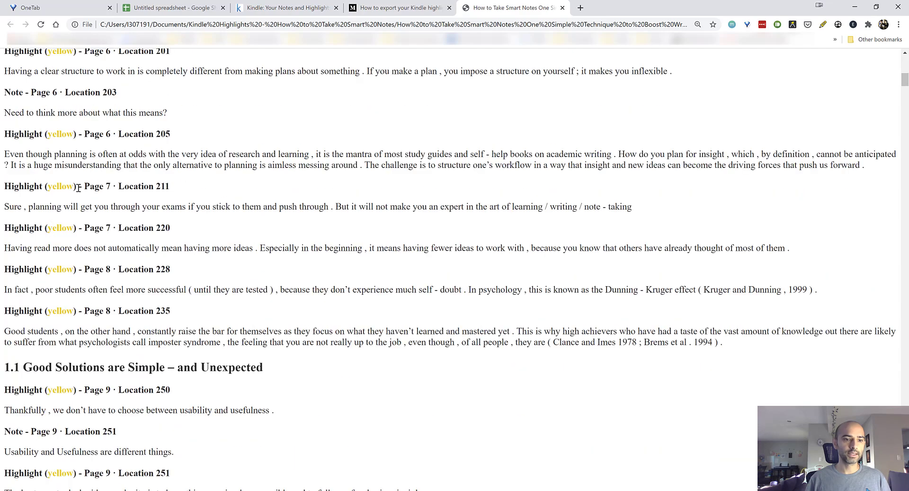
scroll(106, 257, down, 1)
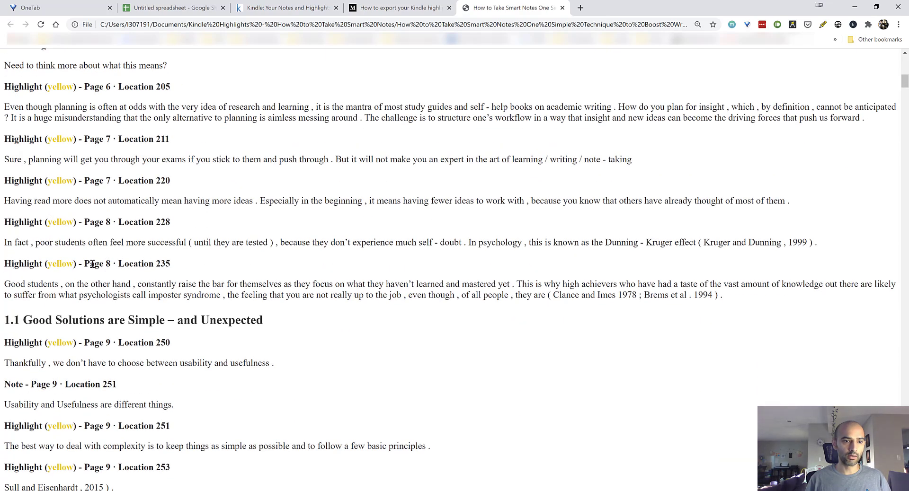
scroll(93, 264, down, 1)
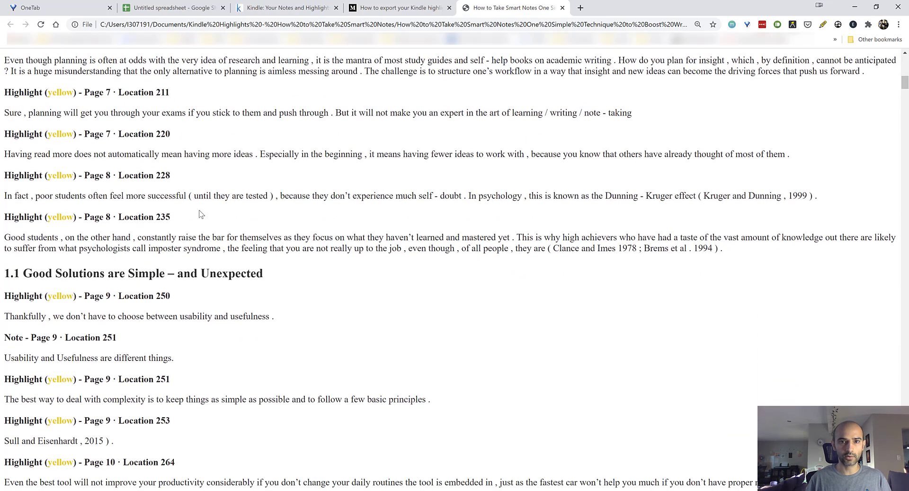
scroll(199, 209, up, 15)
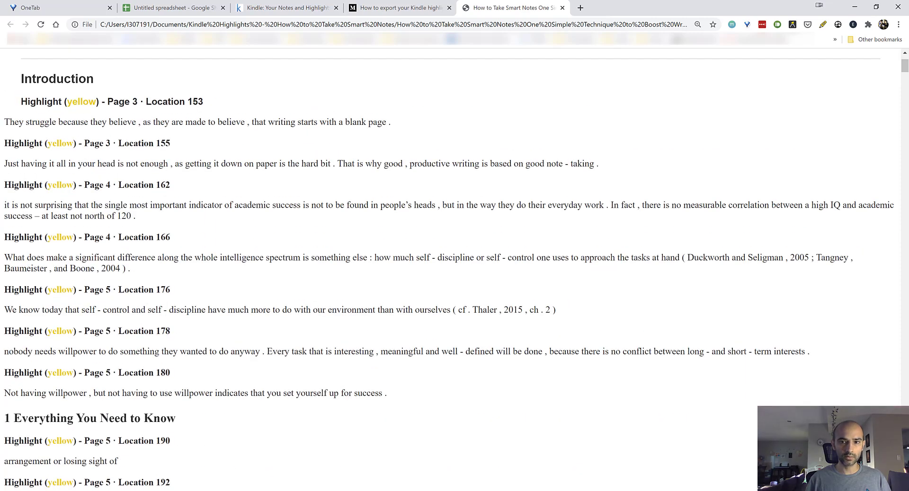
Open the exported HTML file from its folder in Notepad++.
key(alt+Tab)
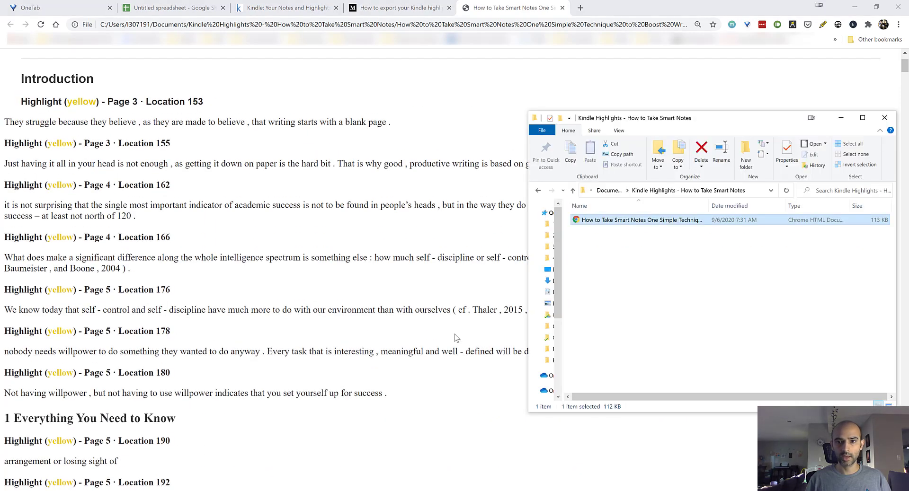
right_click(628, 221)
click(703, 254)
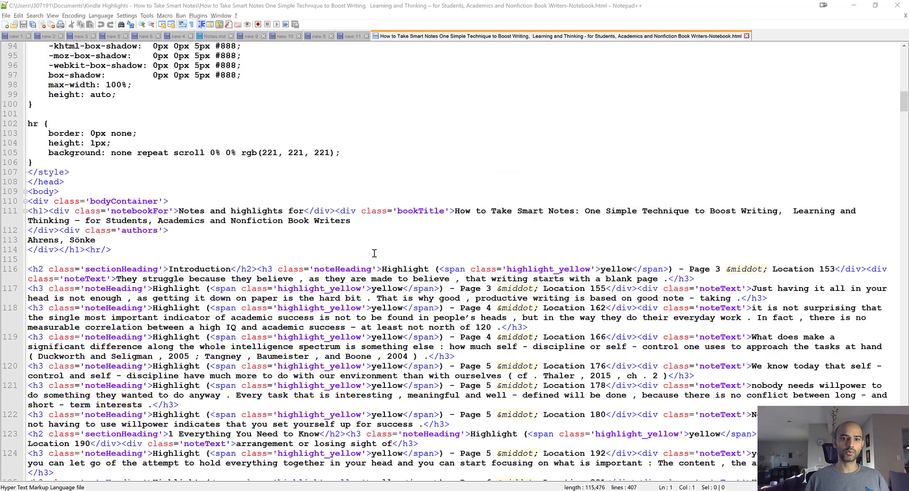
Remove every occurrence of "Highlight (<span class='highlight_yellow'>yellow</span>) -" by replacing all with nothing, and save the HTML file.
drag(382, 270, 675, 267)
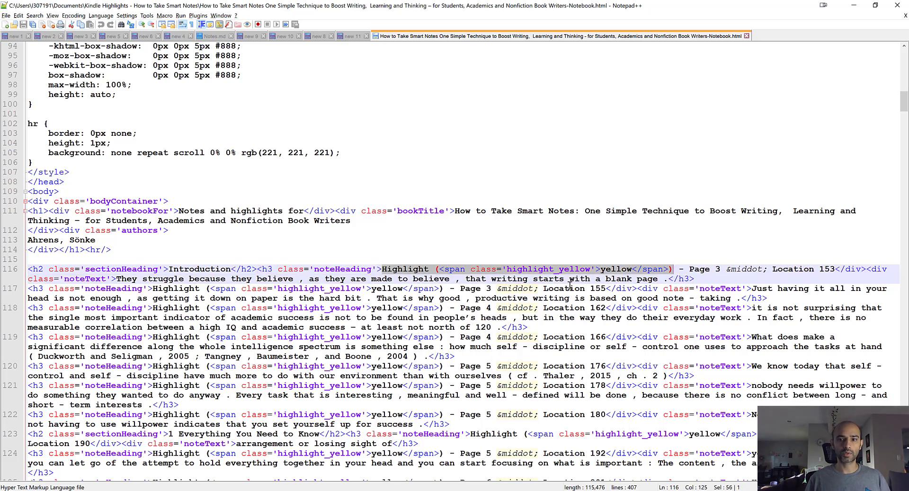
key(shift+Right)
key(shift+Right)
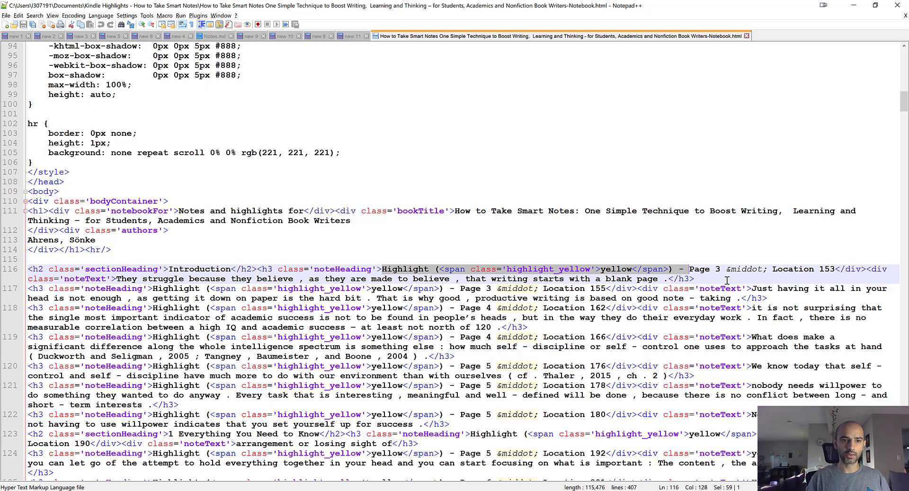
key(ctrl+h)
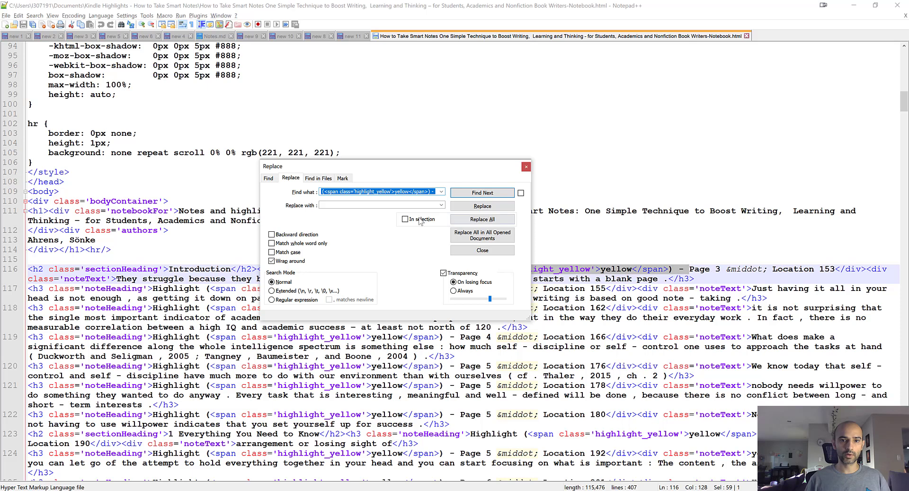
click(335, 206)
click(482, 220)
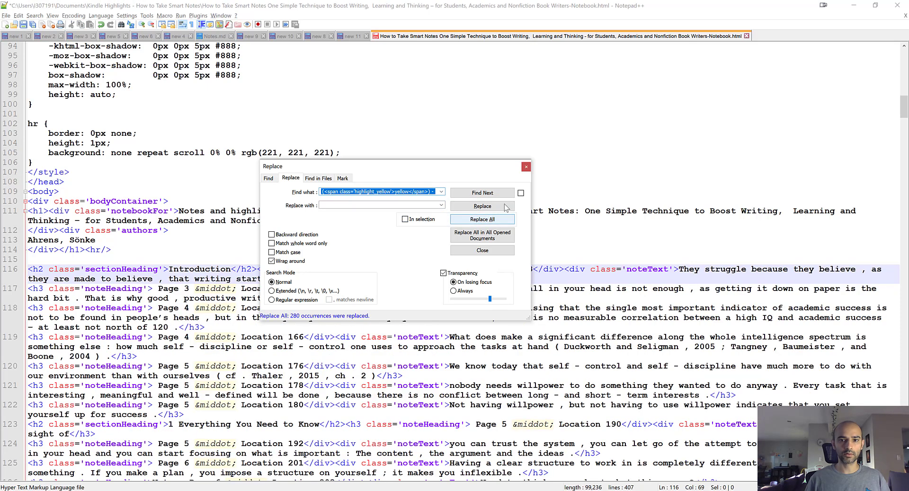
click(527, 168)
click(402, 184)
key(ctrl+s)
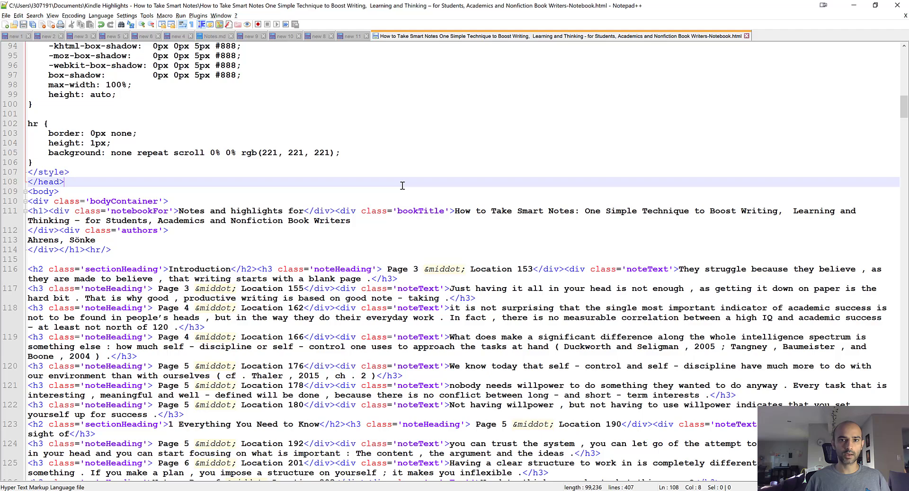
Open the edited HTML file from its folder in Chrome and compare its highlight headings with the earlier version still open there.
key(alt+Tab)
key(alt+Tab)
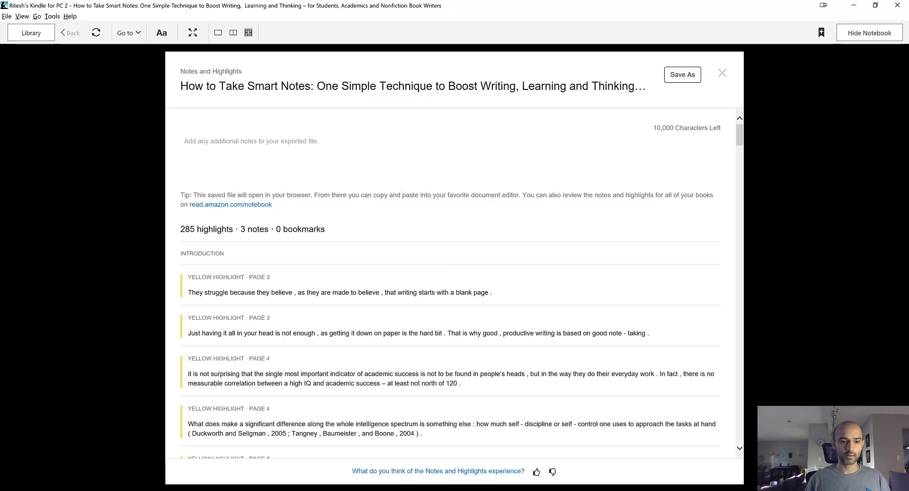
key(alt+Tab)
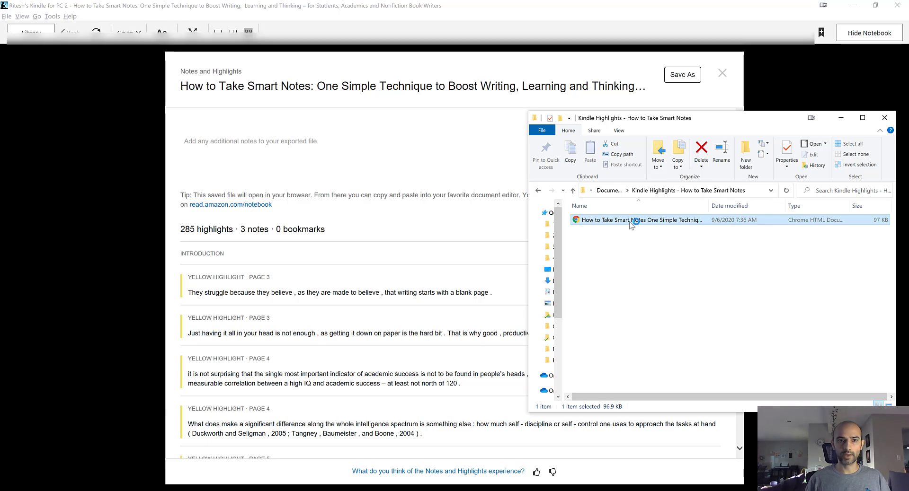
double_click(631, 221)
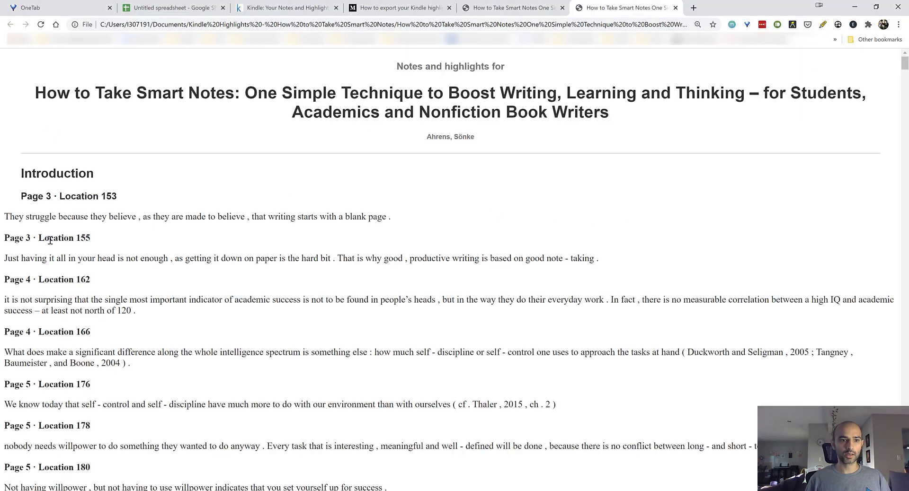
scroll(28, 260, down, 7)
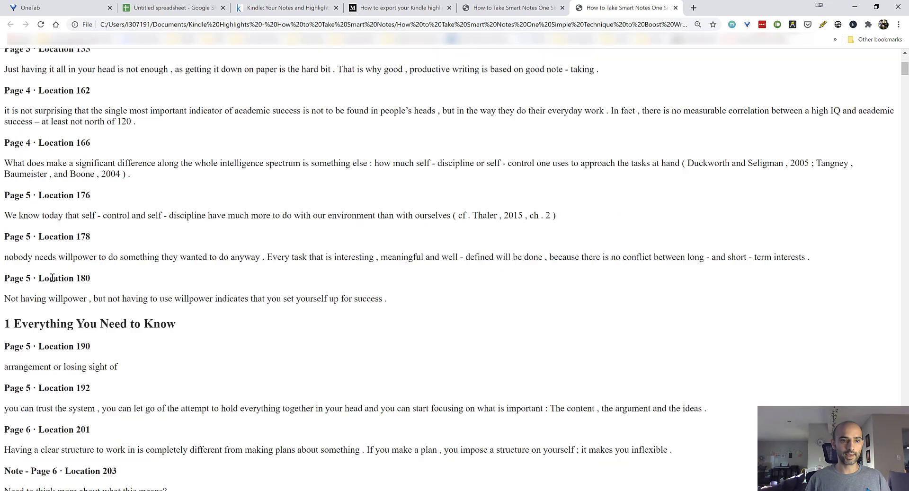
click(519, 8)
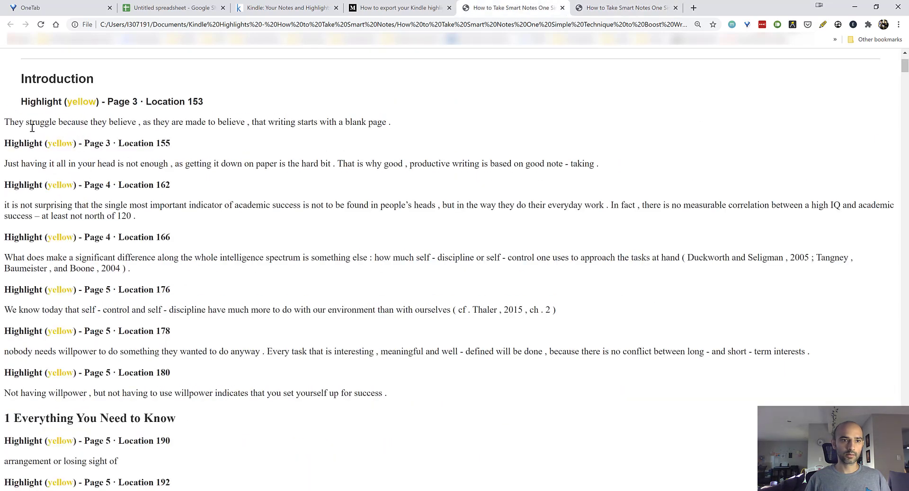
click(640, 4)
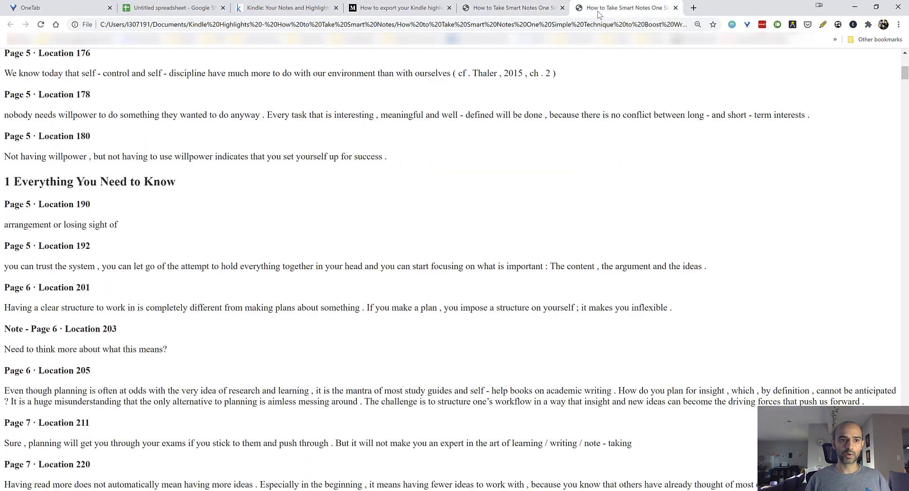
scroll(176, 268, down, 5)
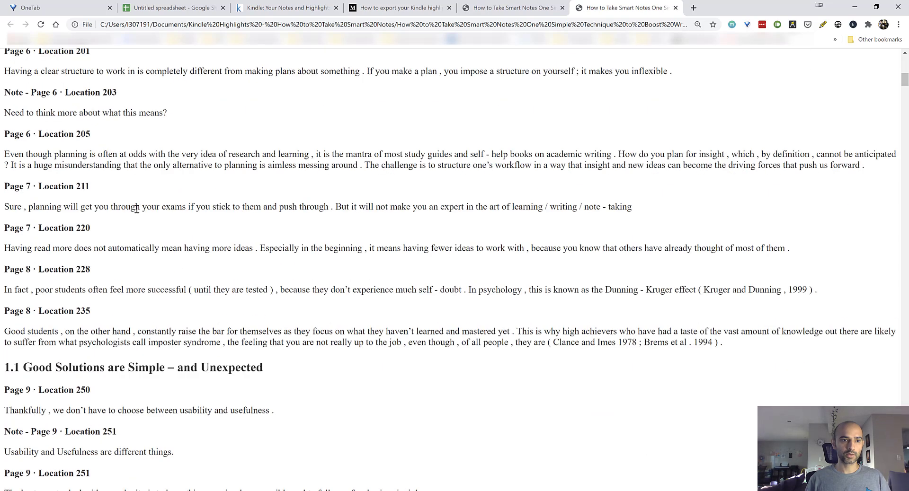
scroll(146, 213, up, 10)
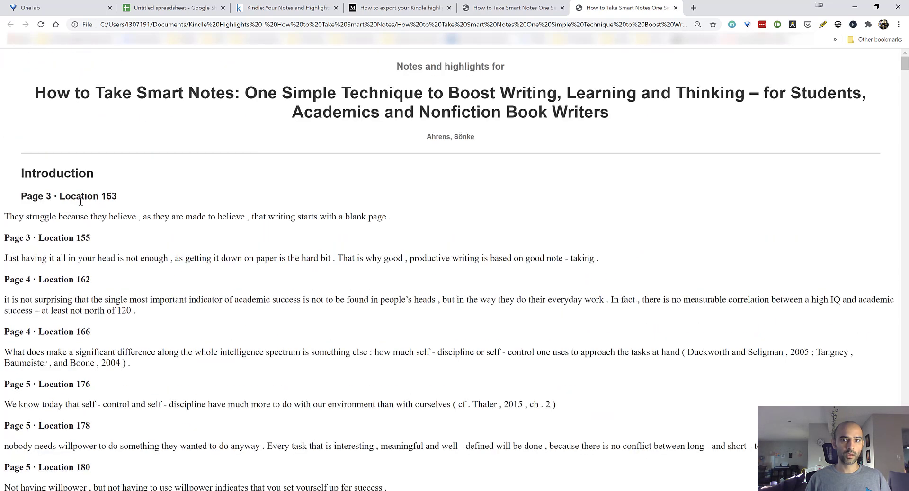
Copy all the highlights from the Introduction heading through the end of the page.
drag(22, 171, 548, 486)
scroll(93, 246, down, 20)
scroll(93, 244, down, 20)
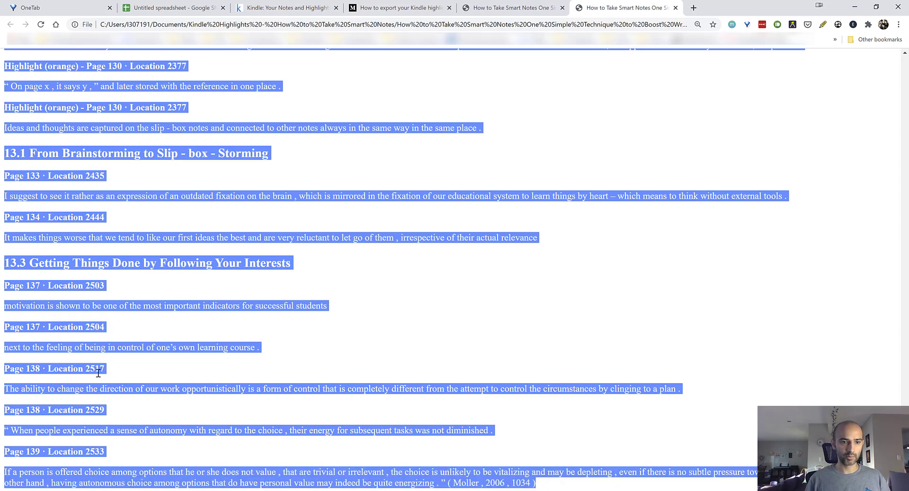
click(98, 373)
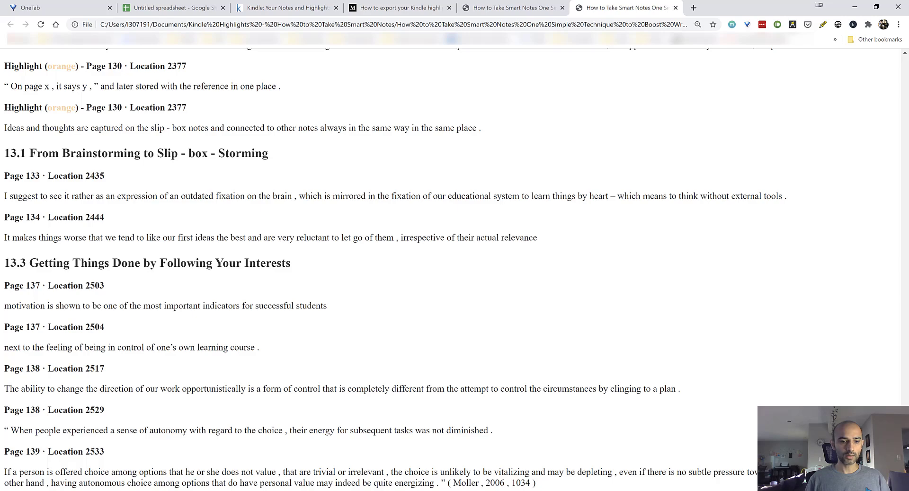
Switch to Roam and add a level-3 heading "Kindle Highlights (New)" at the end of the "Book - How to take Smart Notes" page.
key(alt+Tab)
scroll(335, 256, down, 2)
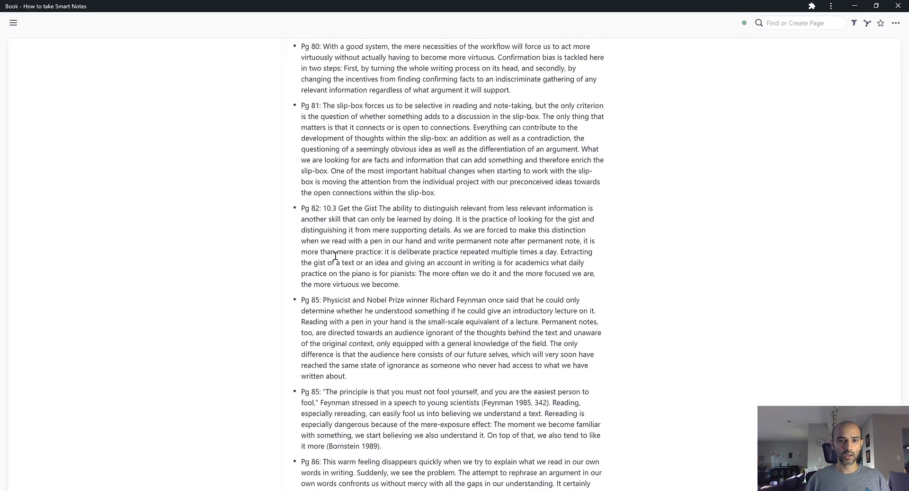
scroll(335, 256, down, 12)
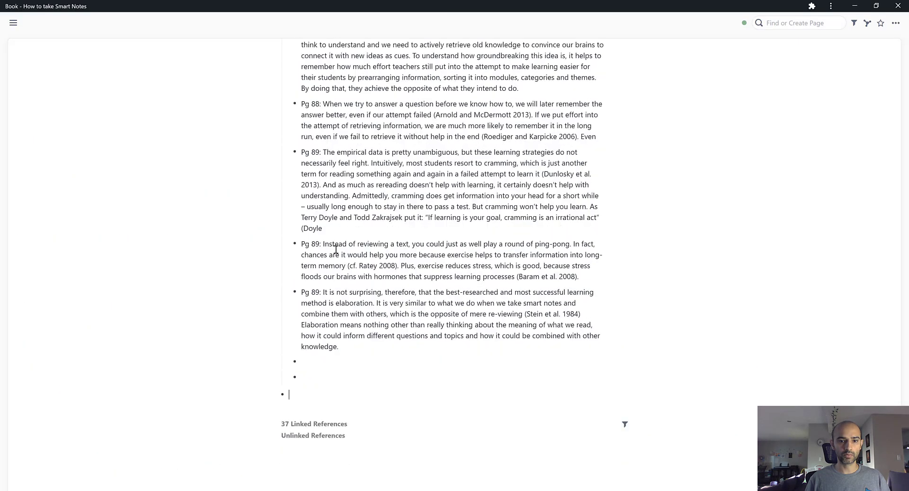
scroll(349, 334, up, 3)
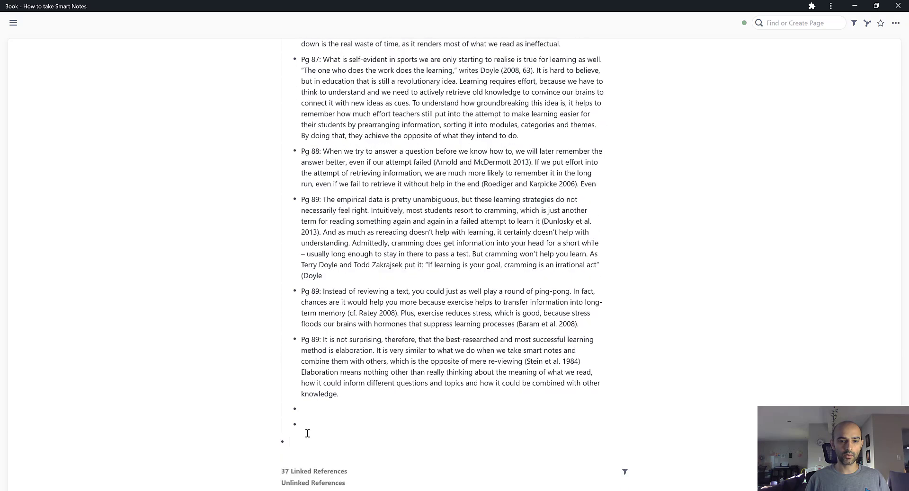
text(Kindle)
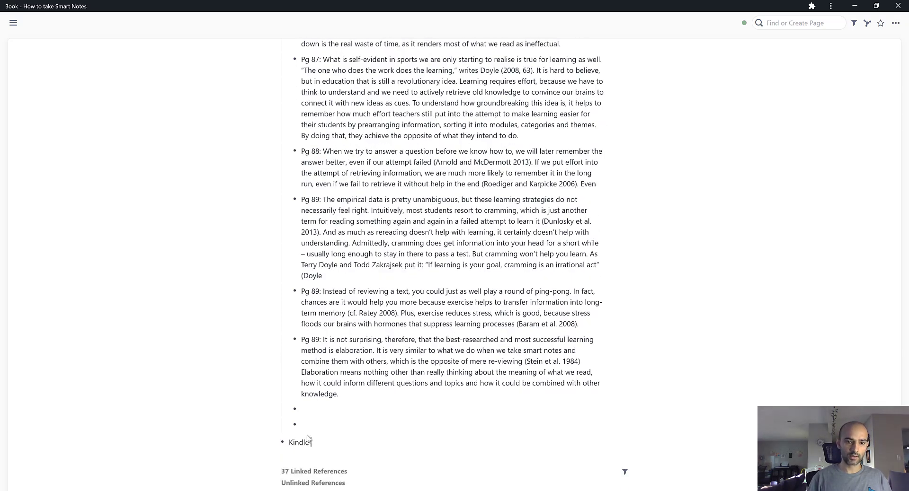
text( Highlights (New)
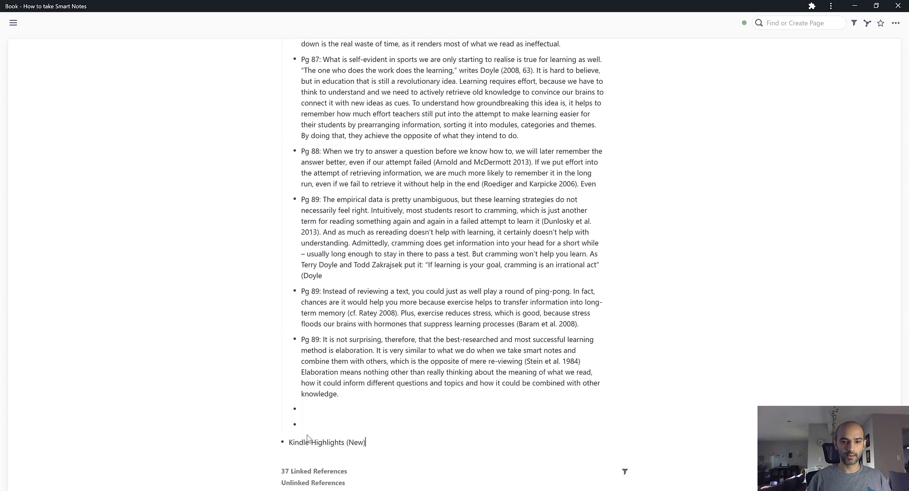
key(shift+Home)
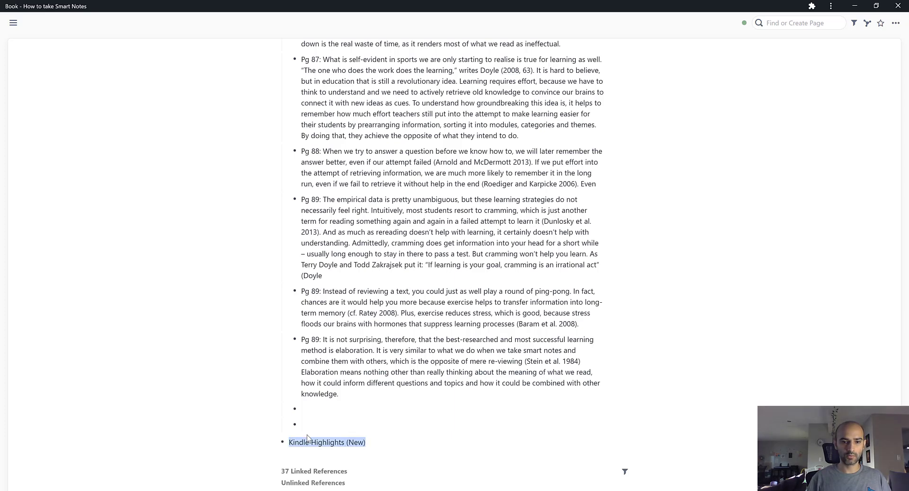
key(ctrl+alt+3)
Paste the copied highlights into a nested bullet under the "Kindle Highlights (New)" heading.
key(Return)
key(Tab)
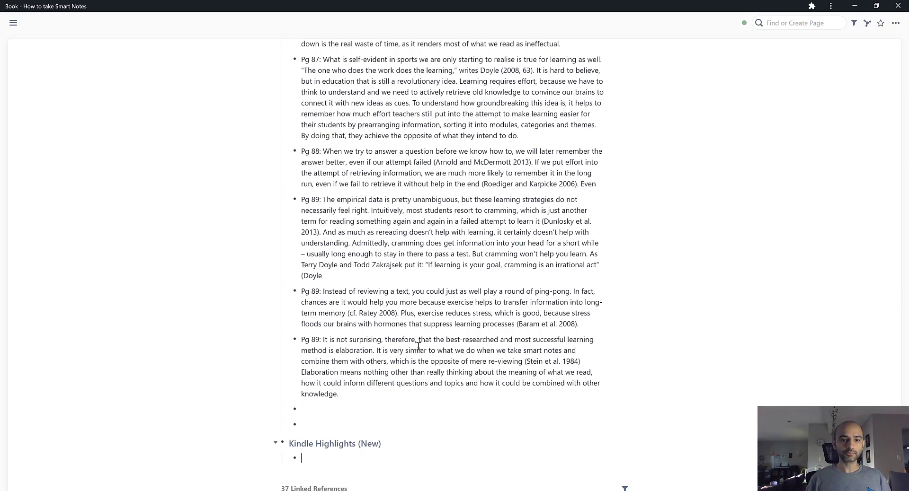
key(ctrl+v)
scroll(411, 295, down, 7)
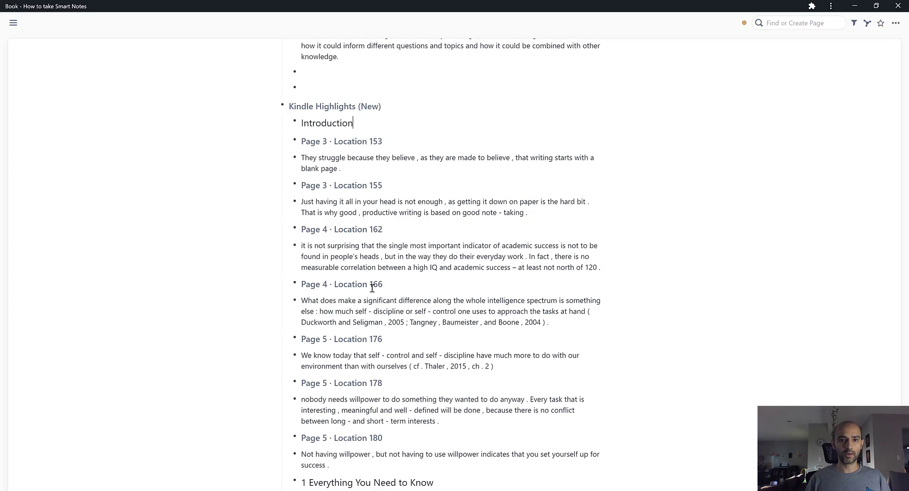
scroll(304, 172, down, 1)
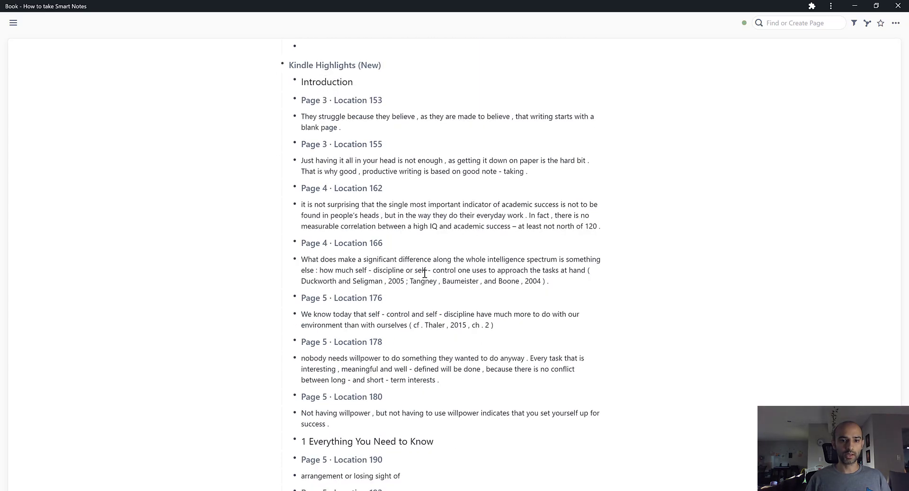
Indent the highlights from Page 3 Location 153 to Page 5 Location 180 under Introduction and collapse that section.
drag(341, 389, 293, 104)
key(Tab)
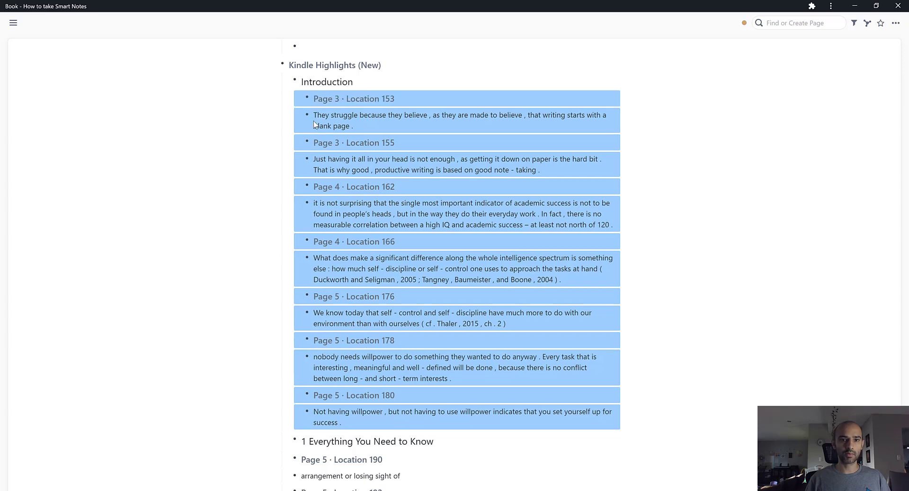
click(294, 87)
click(287, 80)
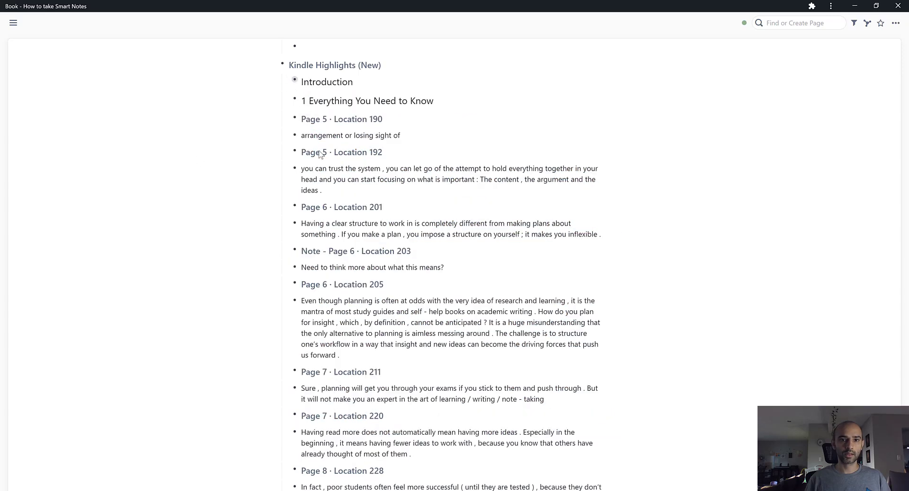
Nest the highlights from Page 5 Location 190 to Page 8 Location 235 under "1 Everything You Need to Know" and collapse it.
scroll(391, 288, down, 3)
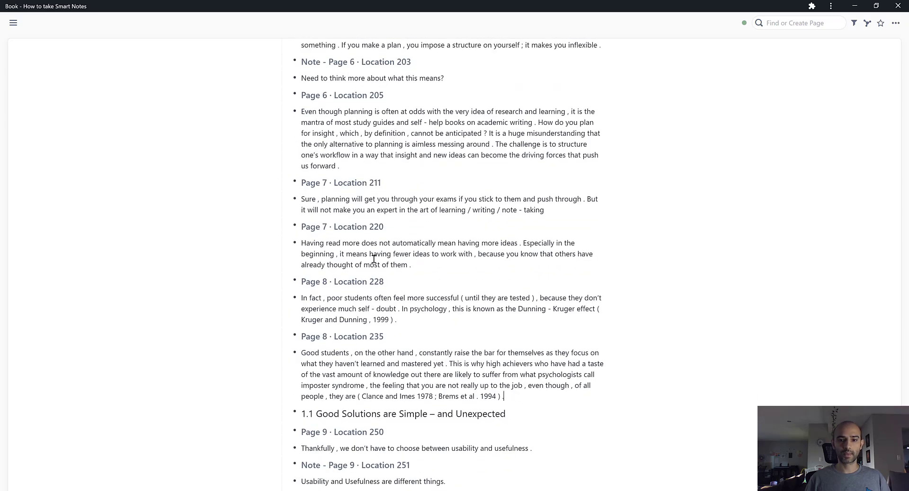
drag(373, 259, 295, 159)
key(Tab)
click(288, 148)
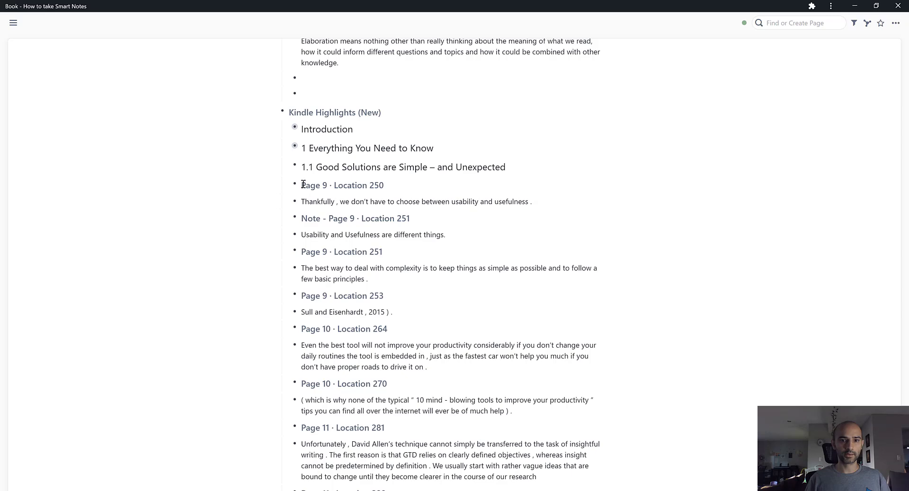
Nest the highlights from Page 9 Location 250 to Page 12 Location 301 under "1.1 Good Solutions are Simple – and Unexpected" and collapse it.
drag(303, 184, 395, 318)
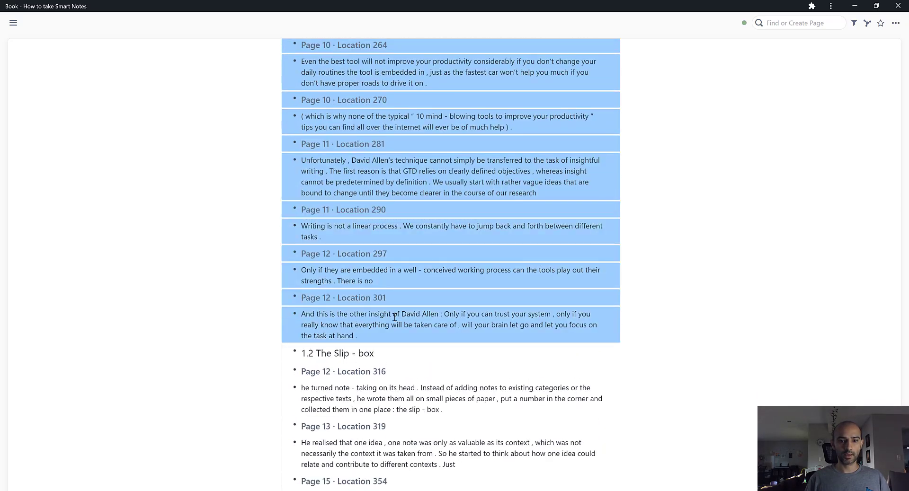
scroll(331, 229, up, 4)
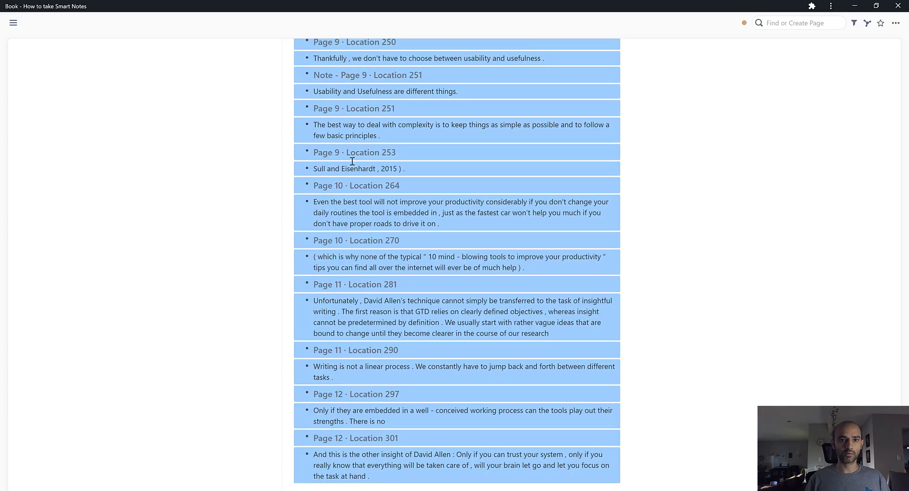
key(Tab)
scroll(353, 160, up, 1)
click(287, 120)
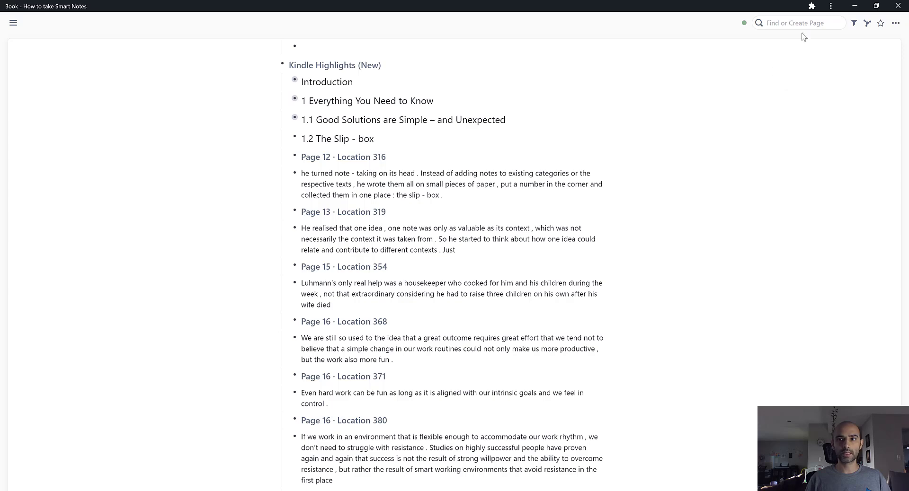
Switch to Chrome and review the Medium article's step-by-step Kindle export approach, comparing it with the outline in Roam.
click(854, 6)
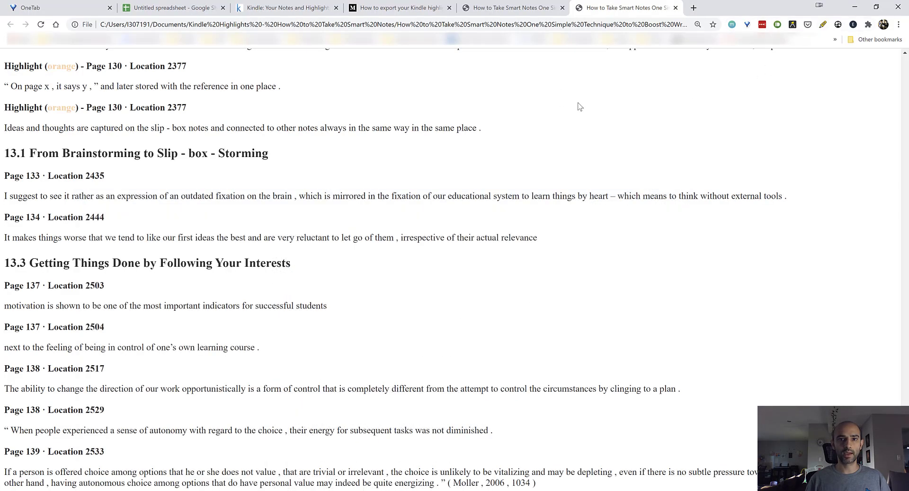
click(412, 7)
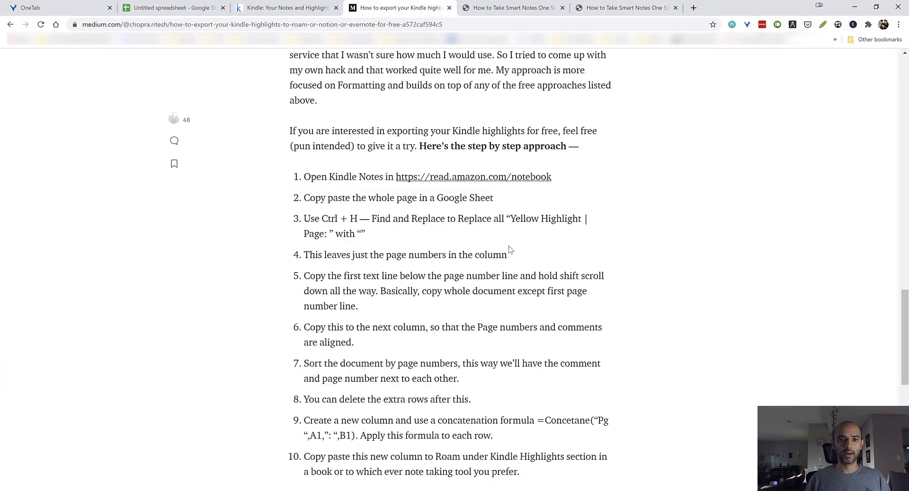
scroll(347, 294, down, 3)
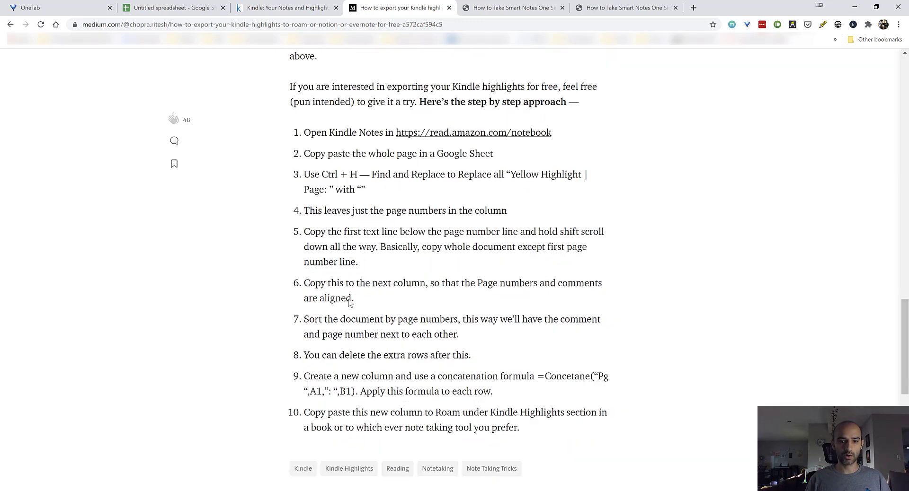
scroll(348, 237, up, 2)
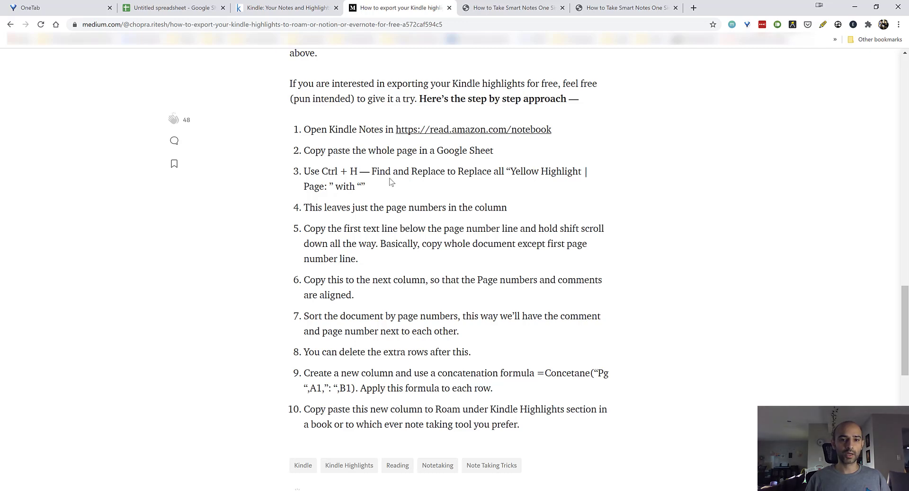
key(alt+Tab)
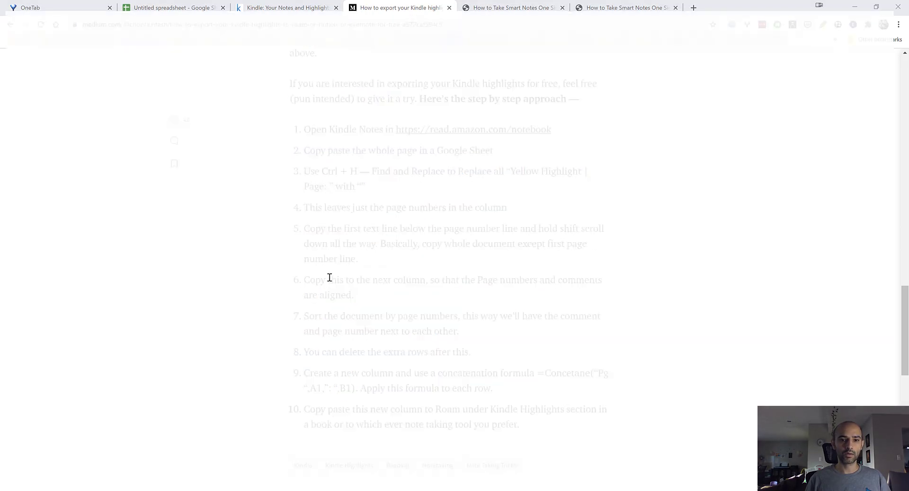
drag(311, 266, 374, 303)
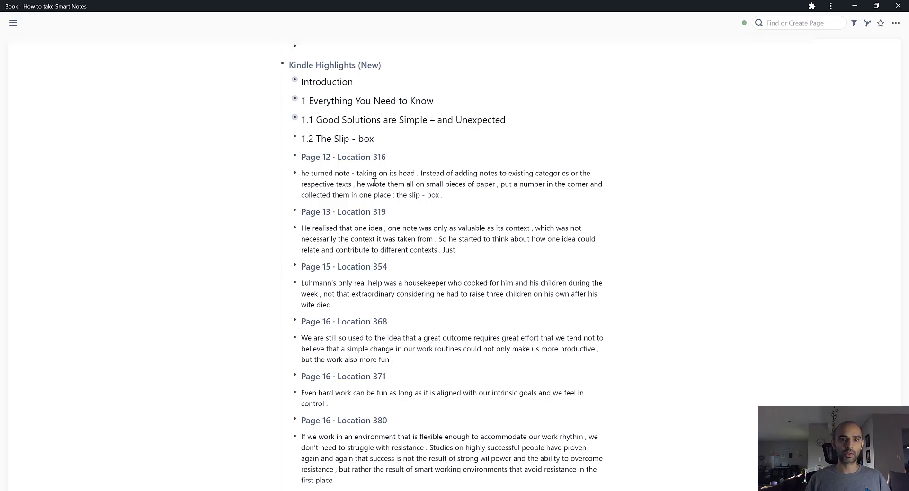
key(alt+Tab)
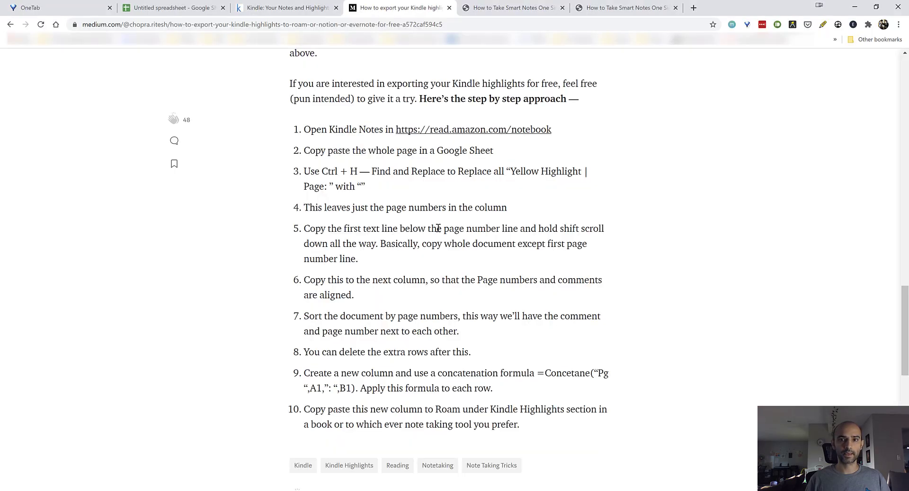